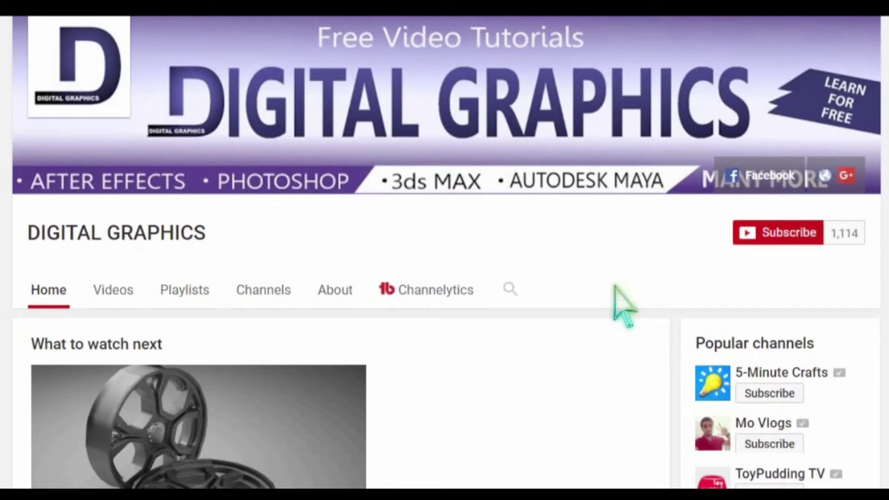
- Subscribe to the DIGITAL GRAPHICS YouTube channel
{"action": "left_click", "coordinate": [764, 236]}
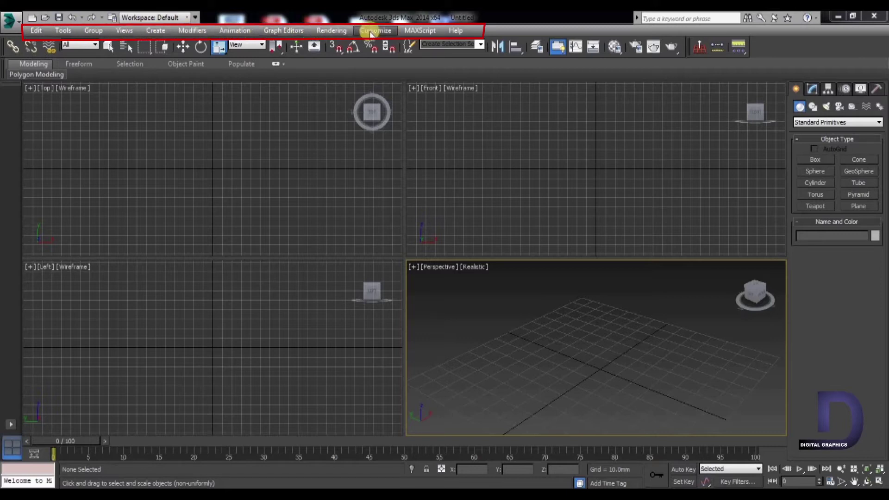
{"action": "left_click", "coordinate": [64, 31]}
{"action": "left_click", "coordinate": [93, 31]}
{"action": "left_click", "coordinate": [152, 31]}
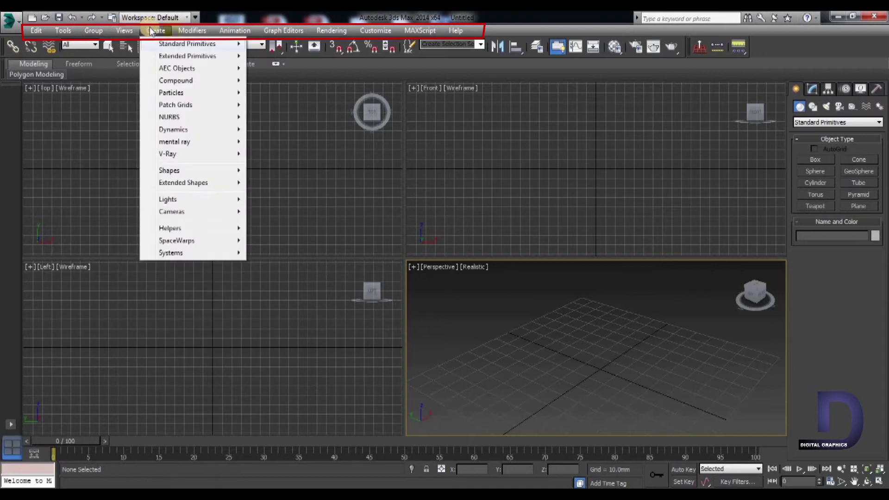
{"action": "mouse_move", "coordinate": [455, 30]}
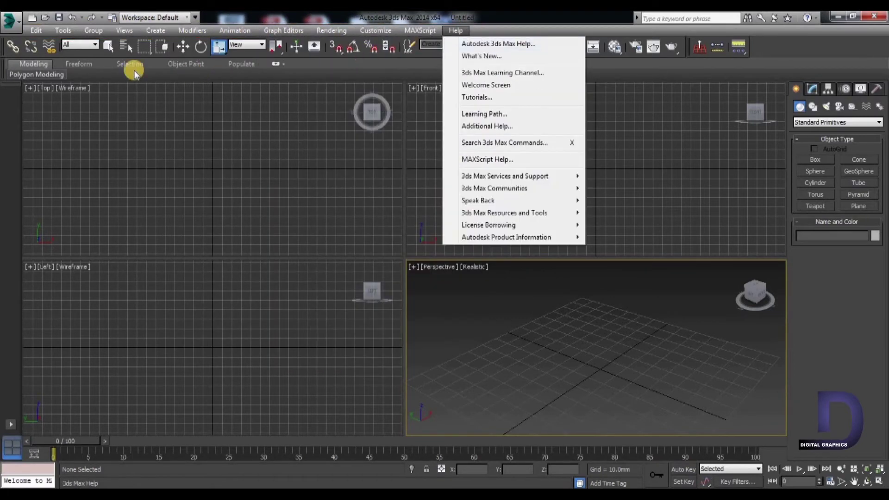
{"action": "left_click", "coordinate": [456, 28]}
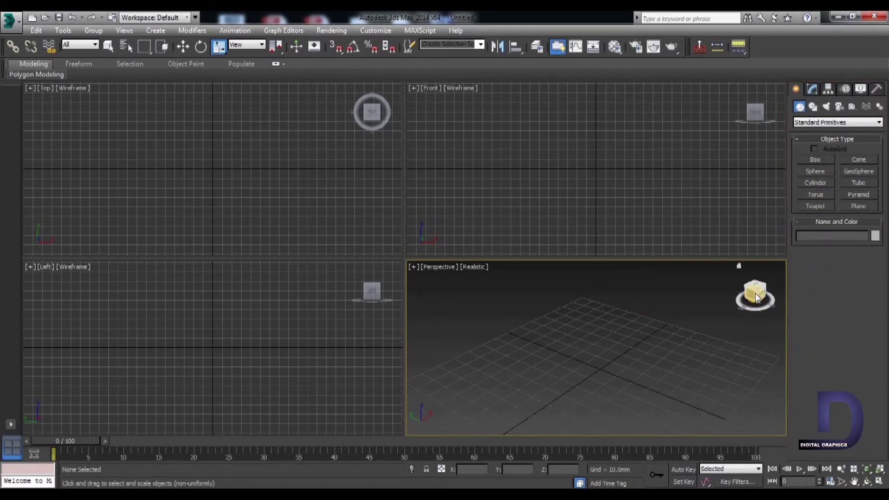
- Orbit the empty Perspective grid slightly and scrub the time slider to frame 1
{"action": "mouse_move", "coordinate": [757, 297]}
{"action": "left_mouse_down"}
{"action": "mouse_move", "coordinate": [696, 287]}
{"action": "mouse_move", "coordinate": [726, 420]}
{"action": "mouse_move", "coordinate": [747, 277]}
{"action": "mouse_move", "coordinate": [724, 308]}
{"action": "mouse_move", "coordinate": [755, 291]}
{"action": "mouse_move", "coordinate": [746, 280]}
{"action": "mouse_move", "coordinate": [728, 301]}
{"action": "mouse_move", "coordinate": [704, 272]}
{"action": "mouse_move", "coordinate": [754, 295]}
{"action": "left_mouse_up"}
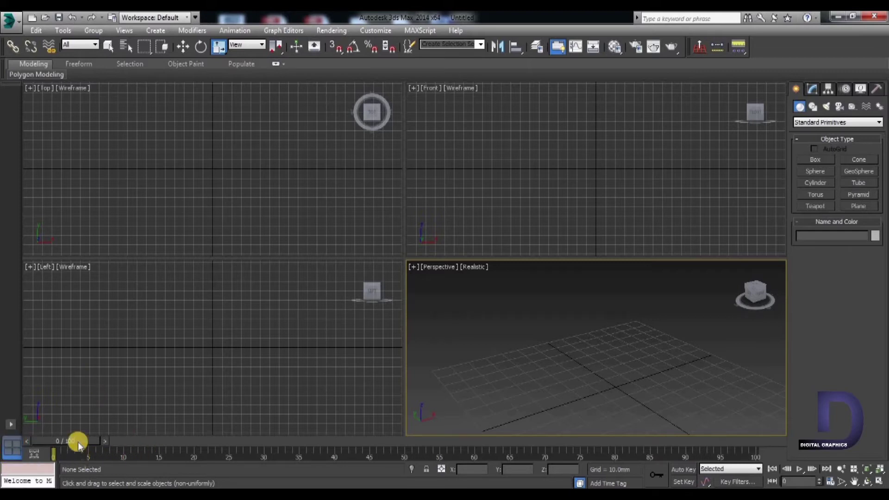
{"action": "mouse_move", "coordinate": [79, 442]}
{"action": "left_mouse_down"}
{"action": "mouse_move", "coordinate": [139, 437]}
{"action": "mouse_move", "coordinate": [85, 432]}
{"action": "mouse_move", "coordinate": [240, 438]}
{"action": "mouse_move", "coordinate": [252, 450]}
{"action": "mouse_move", "coordinate": [74, 442]}
{"action": "left_mouse_up"}
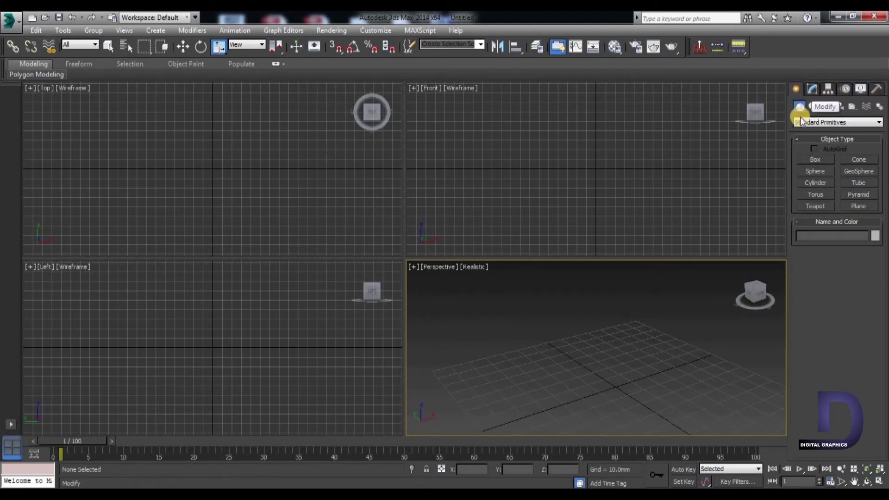
- Browse the Modify, Hierarchy and Display panels, then return to the Create panel
{"action": "left_click", "coordinate": [812, 88]}
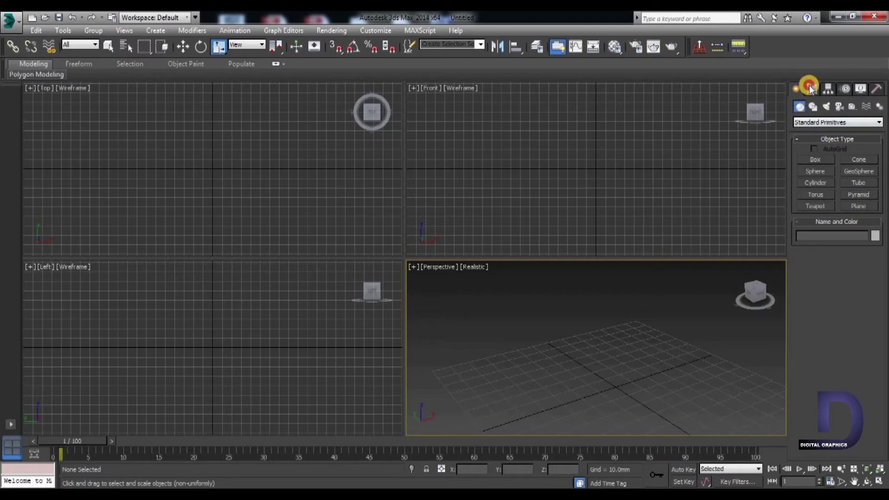
{"action": "left_click", "coordinate": [826, 88]}
{"action": "left_click", "coordinate": [860, 87]}
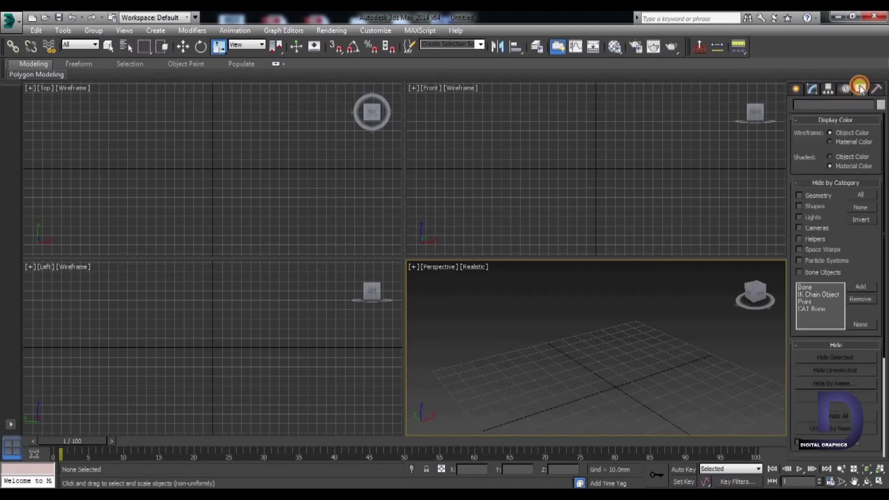
{"action": "left_click", "coordinate": [796, 88]}
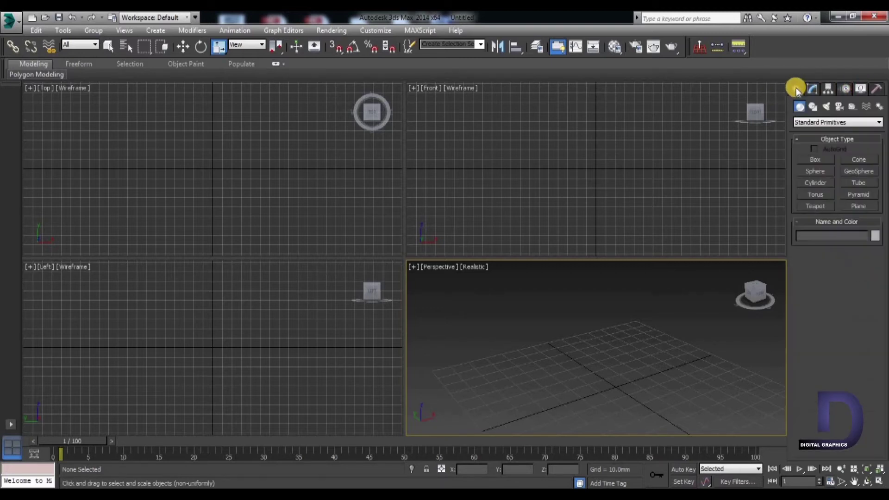
- Draw Box001, about 48.5 × 47.2 × 26.9 mm, on the grid and leave it selected
{"action": "left_click", "coordinate": [813, 159]}
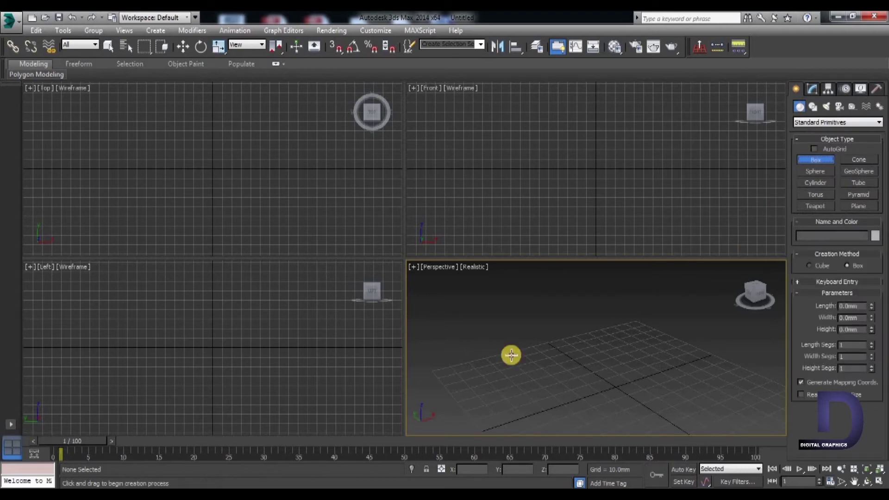
{"action": "left_click_drag", "start_coordinate": [467, 369], "coordinate": [587, 377]}
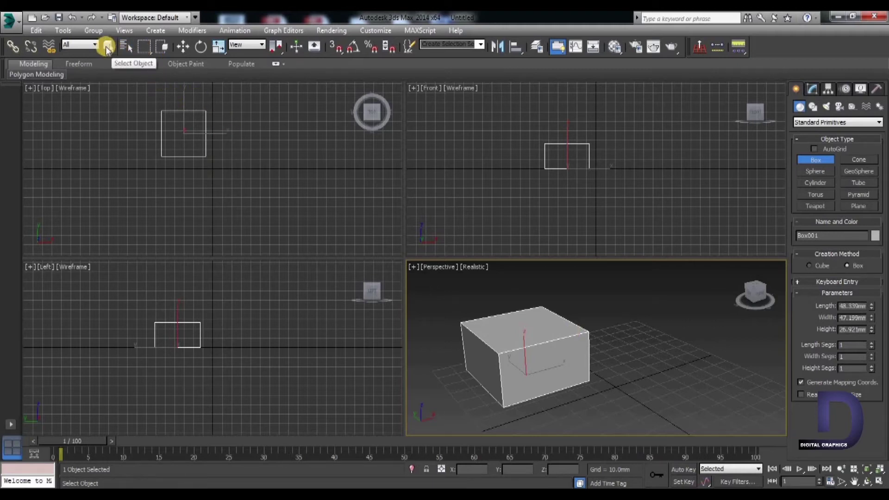
{"action": "left_click", "coordinate": [107, 46]}
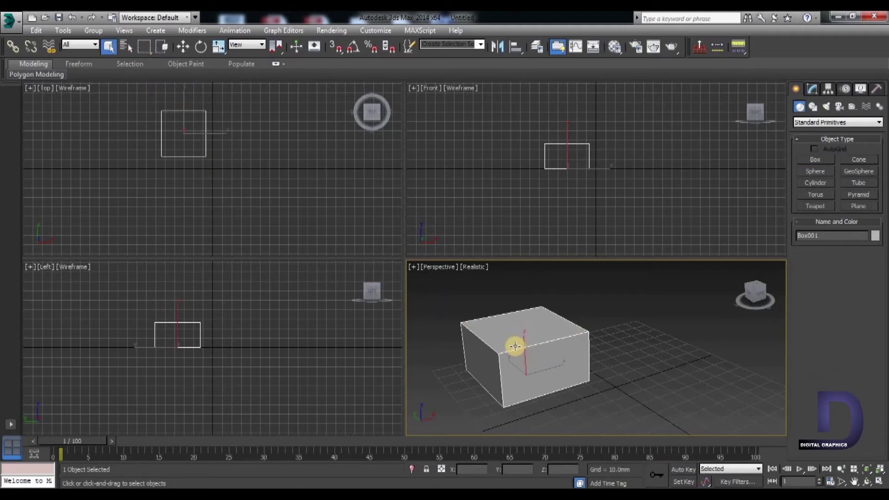
{"action": "left_click", "coordinate": [635, 352]}
{"action": "left_click", "coordinate": [534, 348]}
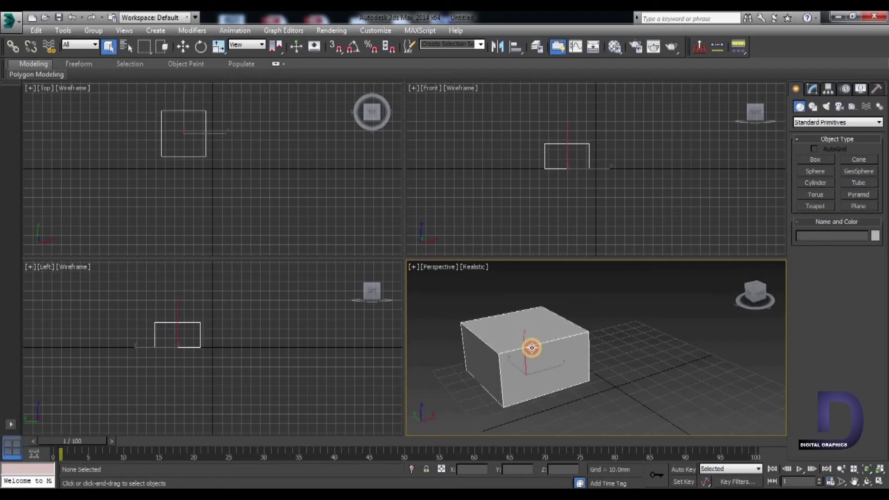
{"action": "left_click", "coordinate": [657, 355]}
{"action": "left_click", "coordinate": [532, 348]}
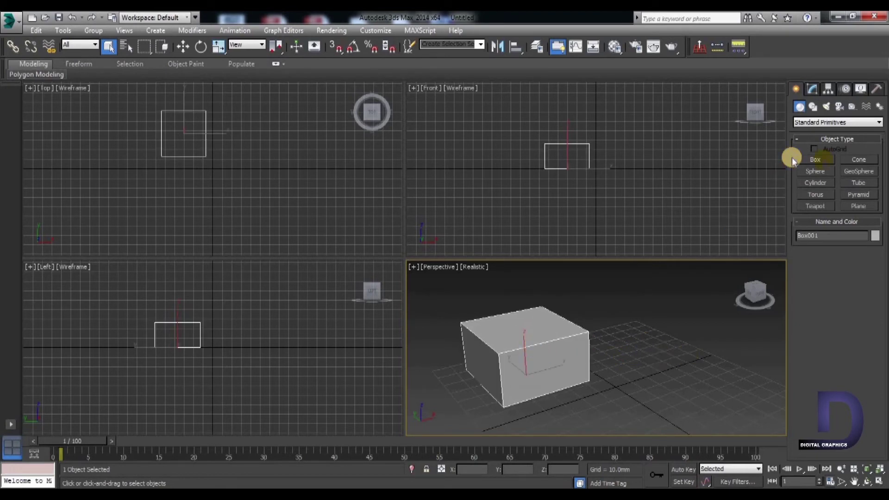
- Create Teapot001 with radius 23.0 mm and 4 segments to the right of the box
{"action": "left_click", "coordinate": [821, 209]}
{"action": "mouse_move", "coordinate": [693, 362]}
{"action": "left_mouse_down"}
{"action": "mouse_move", "coordinate": [692, 352]}
{"action": "mouse_move", "coordinate": [692, 364]}
{"action": "left_mouse_up"}
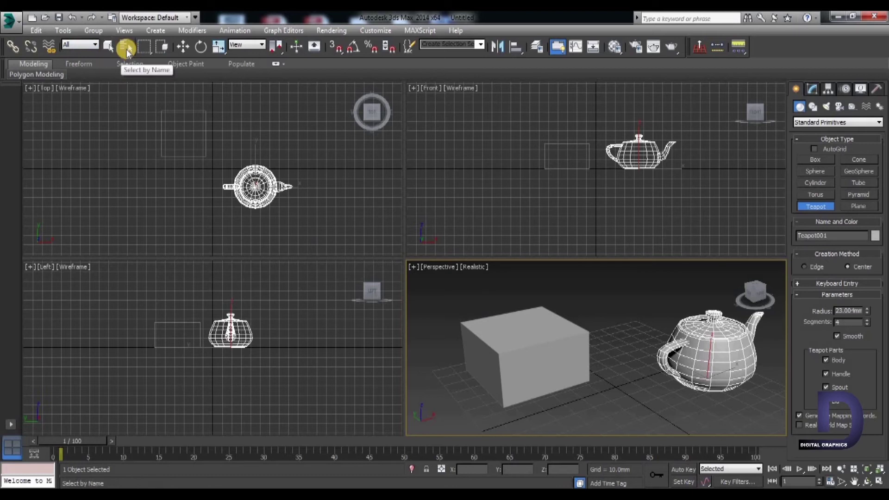
{"action": "left_click", "coordinate": [181, 46]}
- In a maximized Perspective view, shift the box left and drag the teapot closer beside it
{"action": "left_click", "coordinate": [516, 340]}
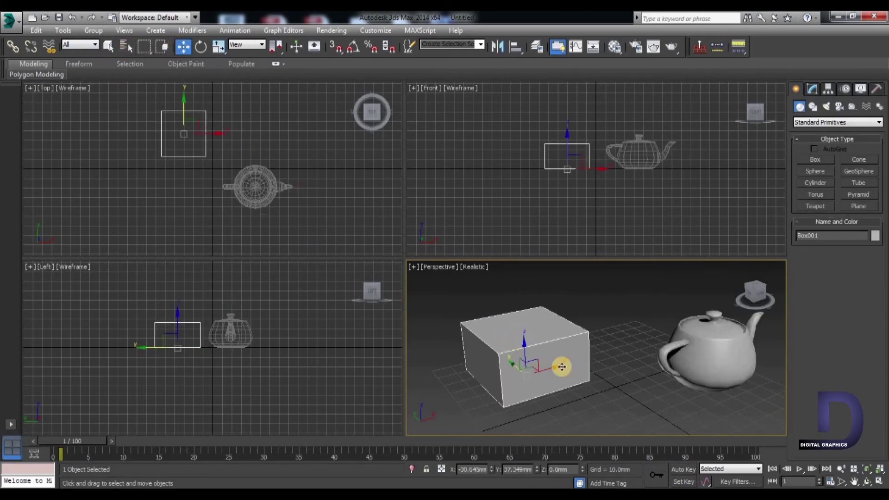
{"action": "left_click_drag", "start_coordinate": [552, 367], "coordinate": [537, 365]}
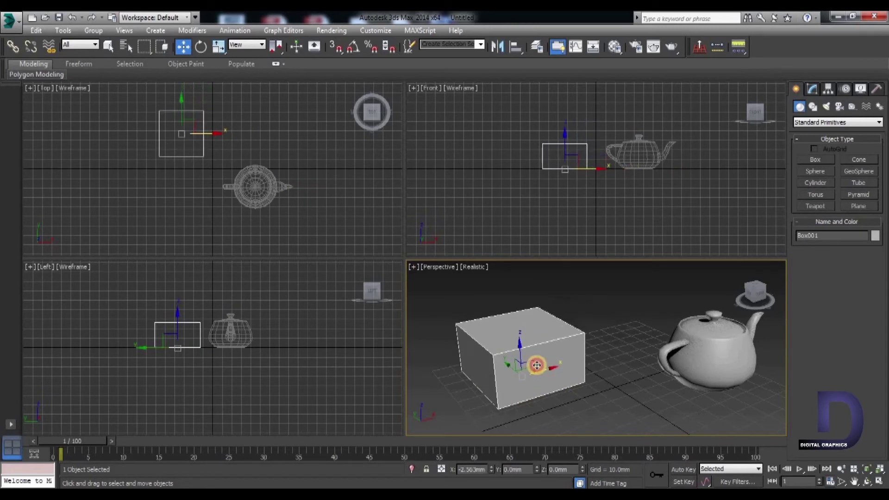
{"action": "key", "text": "alt+w"}
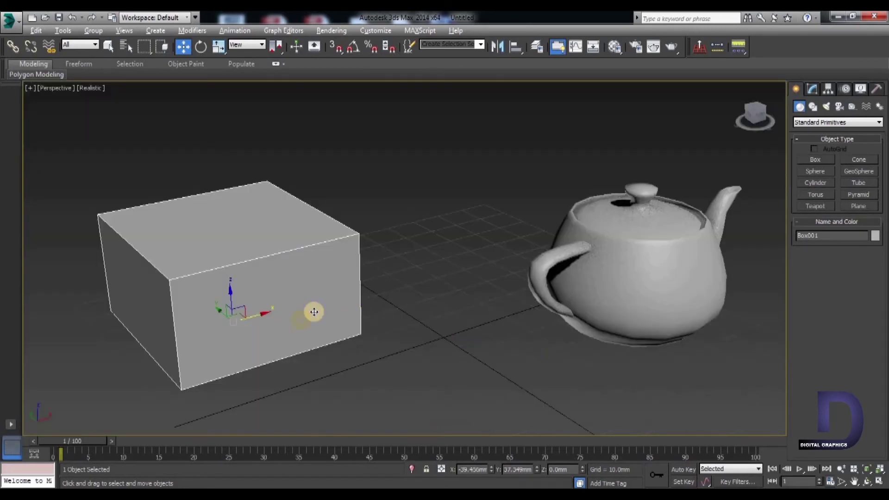
{"action": "mouse_move", "coordinate": [261, 312]}
{"action": "left_mouse_down"}
{"action": "mouse_move", "coordinate": [307, 288]}
{"action": "mouse_move", "coordinate": [287, 286]}
{"action": "mouse_move", "coordinate": [308, 294]}
{"action": "left_mouse_up"}
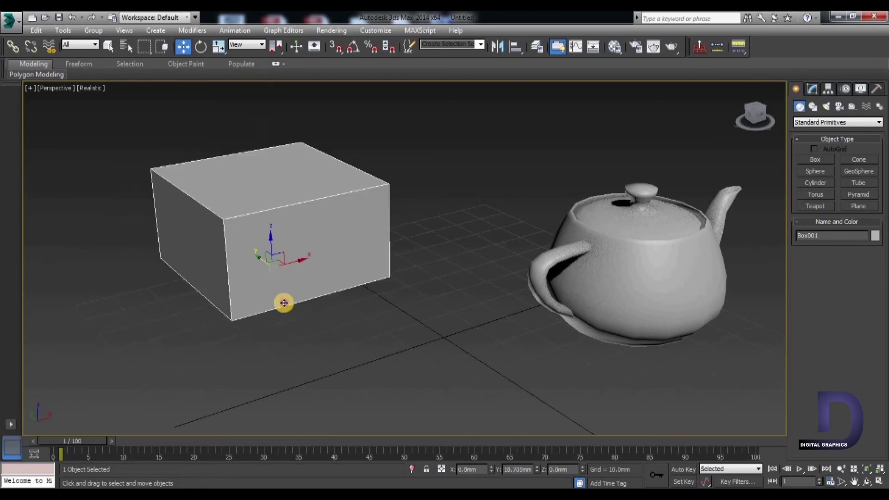
{"action": "mouse_move", "coordinate": [330, 290]}
{"action": "left_mouse_down"}
{"action": "mouse_move", "coordinate": [280, 304]}
{"action": "mouse_move", "coordinate": [266, 284]}
{"action": "mouse_move", "coordinate": [312, 214]}
{"action": "mouse_move", "coordinate": [249, 271]}
{"action": "left_mouse_up"}
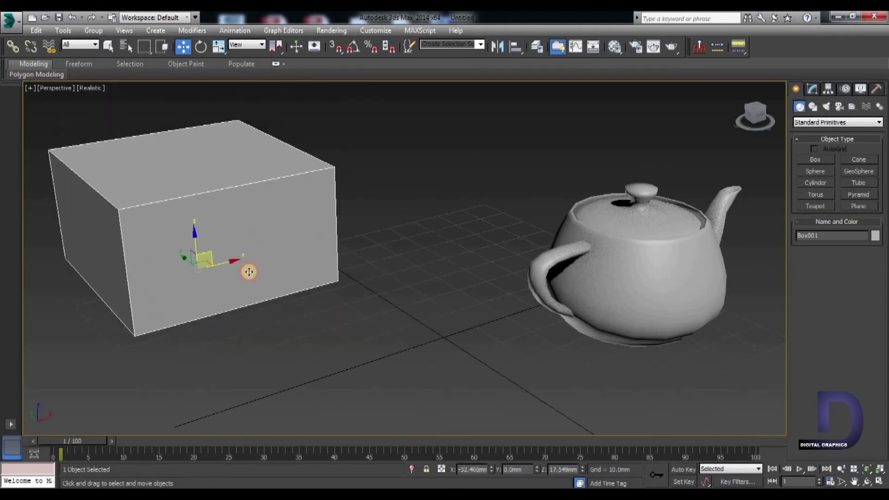
{"action": "right_click", "coordinate": [249, 271]}
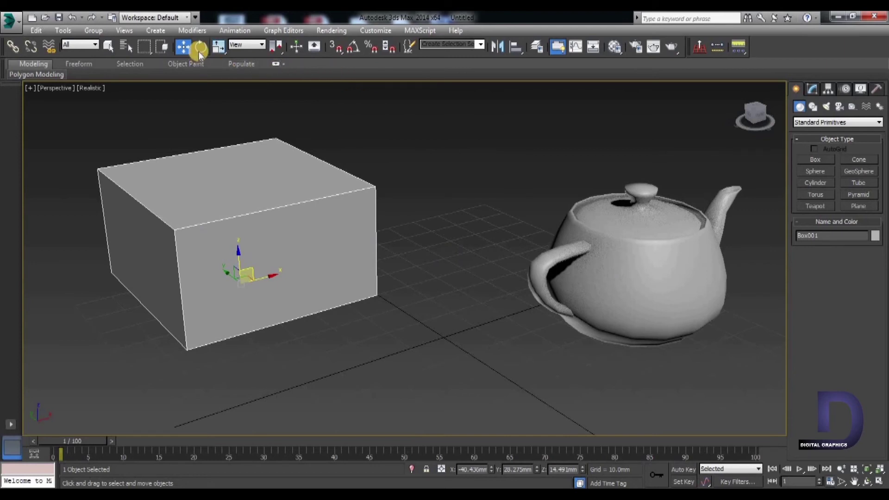
{"action": "left_click", "coordinate": [607, 257]}
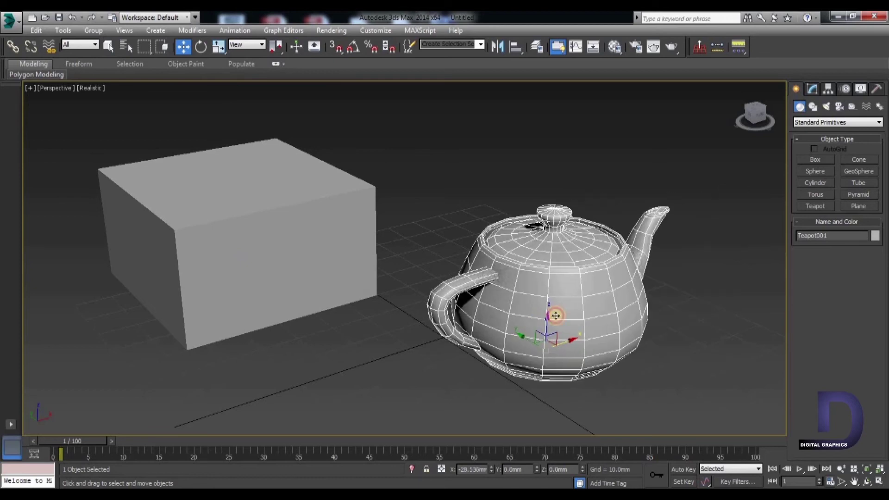
{"action": "left_click_drag", "start_coordinate": [578, 326], "coordinate": [530, 344]}
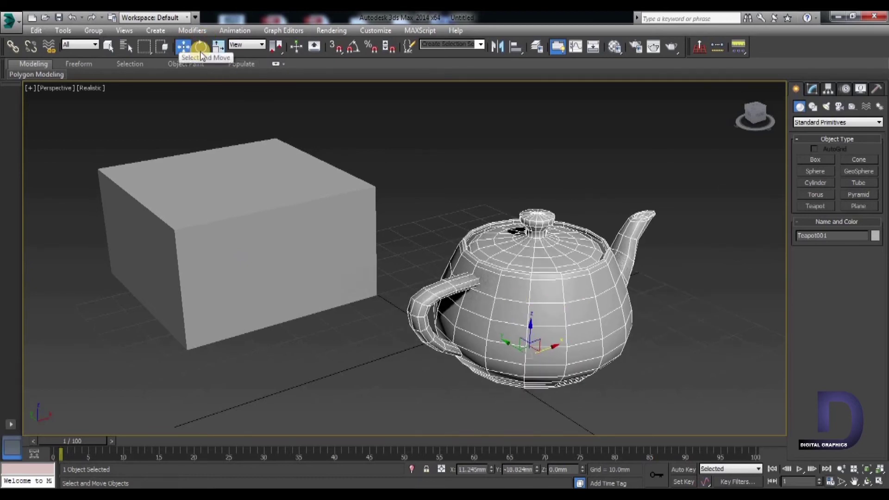
- Turn the box to a slightly new angle beside the teapot with Select and Rotate
{"action": "left_click", "coordinate": [200, 46]}
{"action": "left_click", "coordinate": [236, 248]}
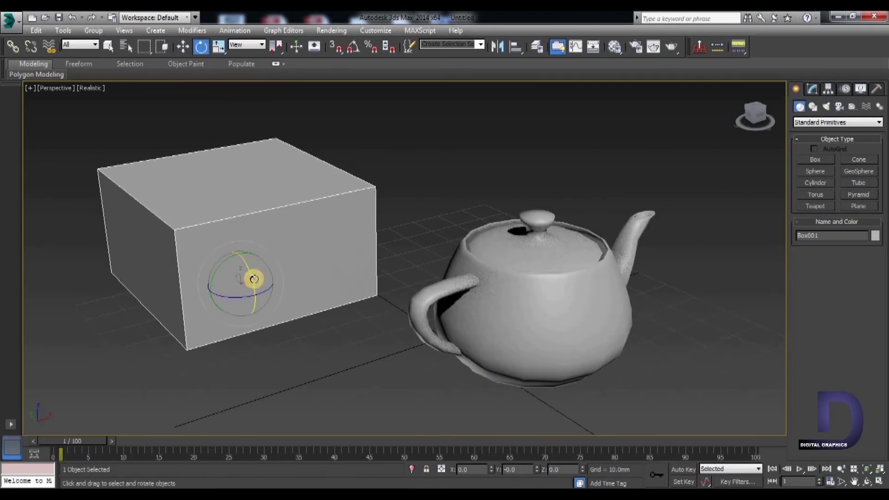
{"action": "mouse_move", "coordinate": [252, 286]}
{"action": "left_mouse_down"}
{"action": "mouse_move", "coordinate": [280, 288]}
{"action": "mouse_move", "coordinate": [234, 293]}
{"action": "mouse_move", "coordinate": [317, 282]}
{"action": "mouse_move", "coordinate": [242, 306]}
{"action": "mouse_move", "coordinate": [248, 227]}
{"action": "mouse_move", "coordinate": [232, 278]}
{"action": "mouse_move", "coordinate": [235, 337]}
{"action": "mouse_move", "coordinate": [250, 254]}
{"action": "mouse_move", "coordinate": [255, 311]}
{"action": "mouse_move", "coordinate": [240, 306]}
{"action": "mouse_move", "coordinate": [249, 313]}
{"action": "mouse_move", "coordinate": [248, 301]}
{"action": "left_mouse_up"}
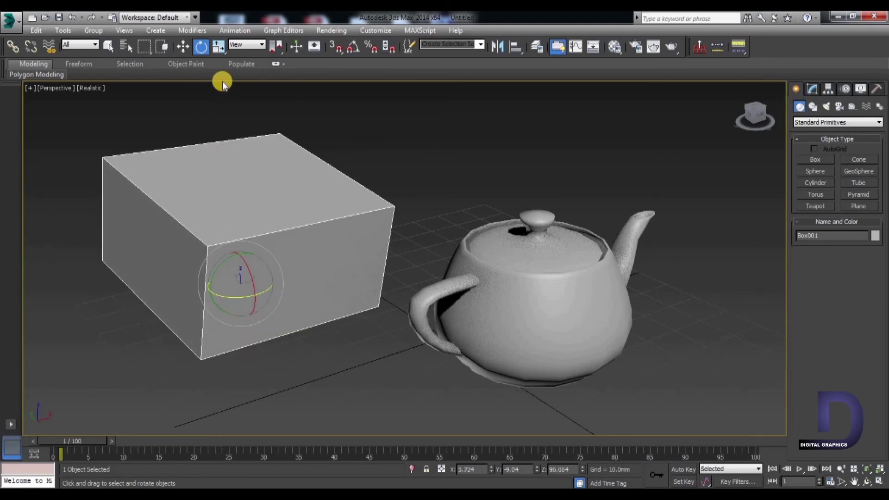
- Widen the teapot slightly along X with Select and Non-uniform Scale
{"action": "left_click", "coordinate": [218, 48]}
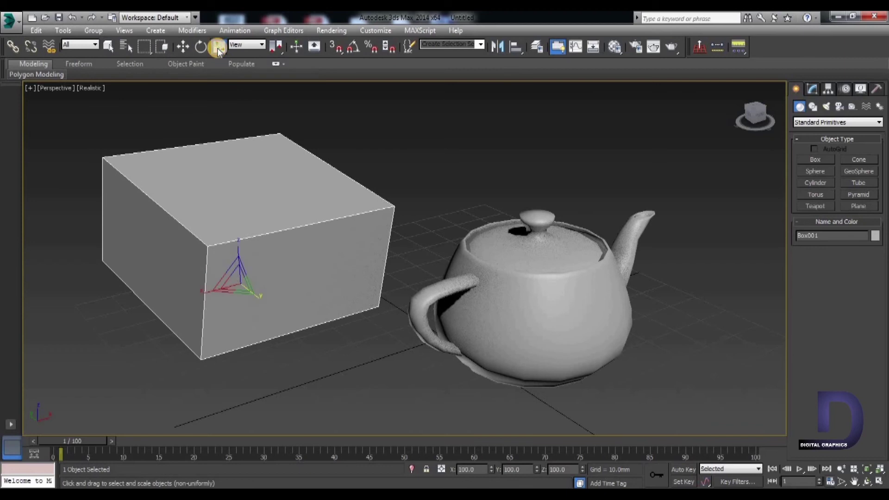
{"action": "left_click", "coordinate": [530, 311]}
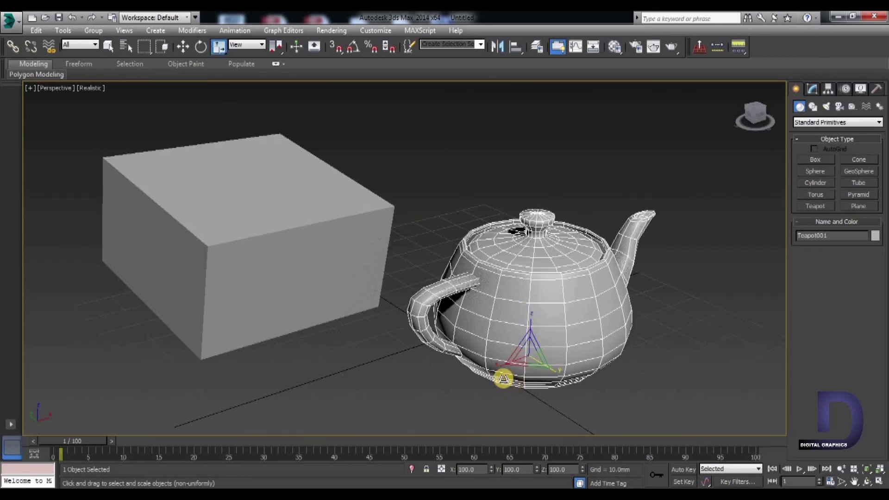
{"action": "left_click_drag", "start_coordinate": [499, 366], "coordinate": [497, 367]}
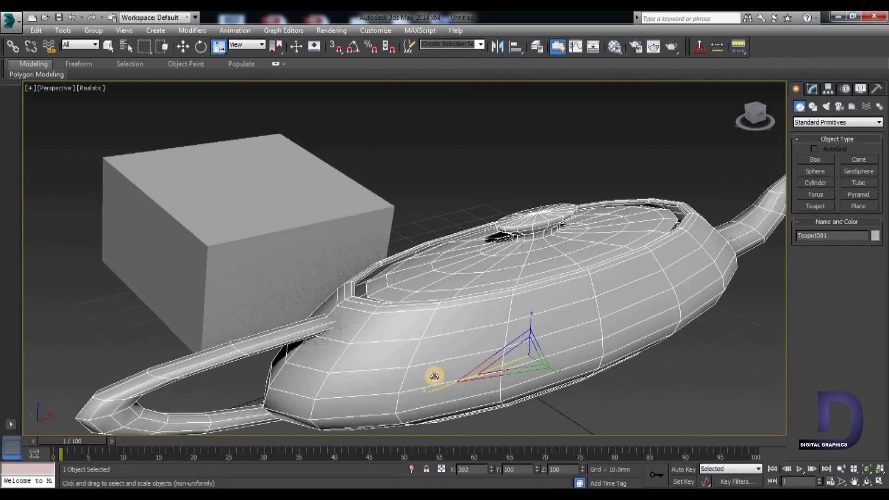
- Scale the box's axes into a longer, lower block, undoing one overlong stretch
{"action": "left_click", "coordinate": [281, 287]}
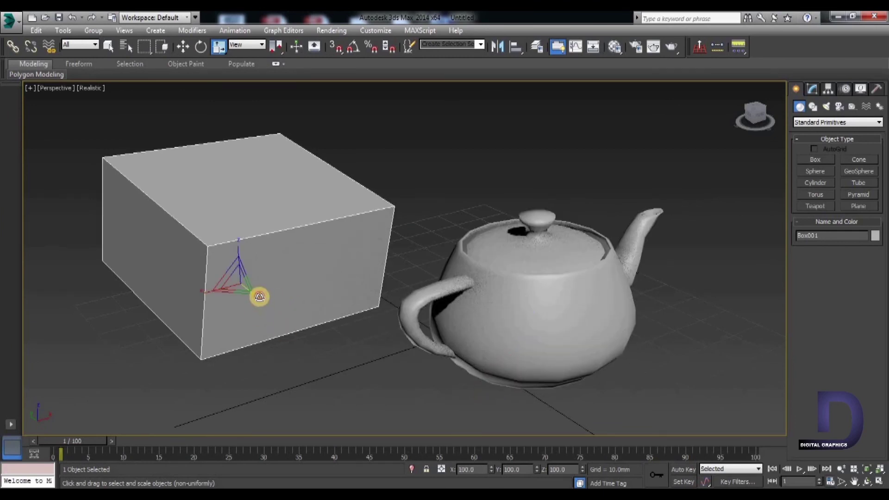
{"action": "left_click_drag", "start_coordinate": [258, 299], "coordinate": [286, 313]}
{"action": "key", "text": "ctrl+z"}
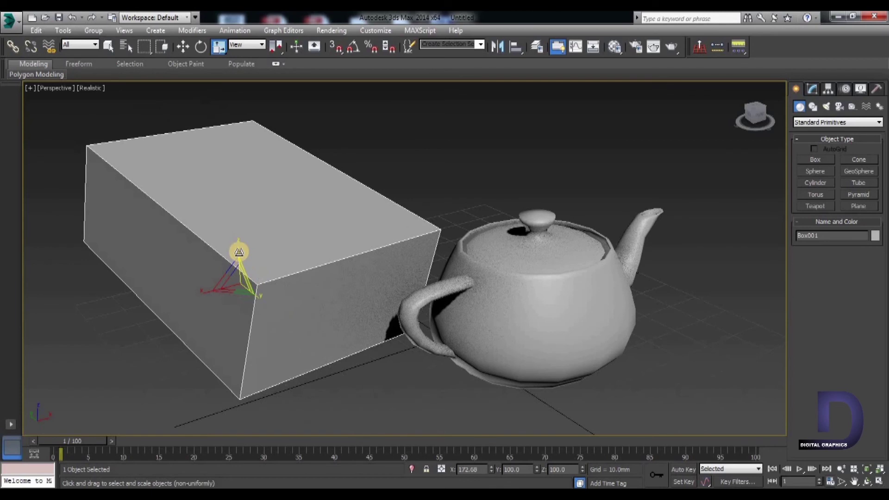
{"action": "mouse_move", "coordinate": [237, 250]}
{"action": "left_mouse_down"}
{"action": "mouse_move", "coordinate": [242, 222]}
{"action": "mouse_move", "coordinate": [250, 254]}
{"action": "left_mouse_up"}
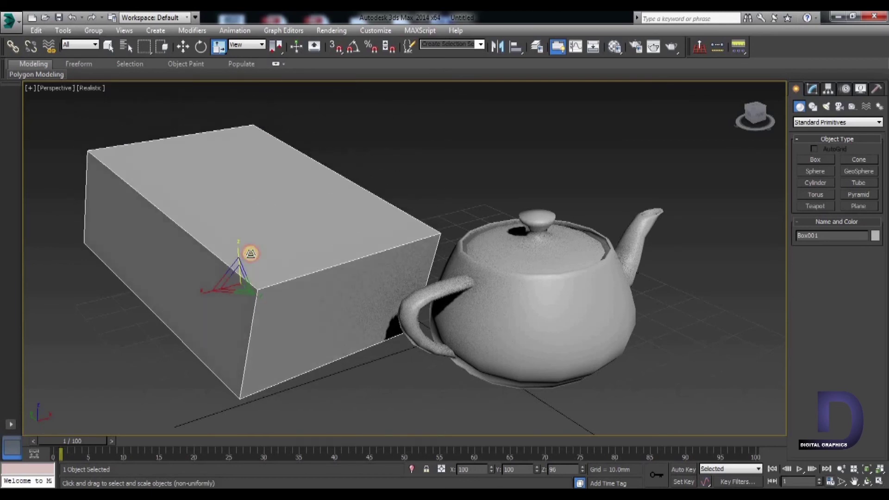
{"action": "mouse_move", "coordinate": [207, 291]}
{"action": "left_mouse_down"}
{"action": "mouse_move", "coordinate": [188, 294]}
{"action": "mouse_move", "coordinate": [233, 288]}
{"action": "mouse_move", "coordinate": [232, 241]}
{"action": "mouse_move", "coordinate": [242, 290]}
{"action": "left_mouse_up"}
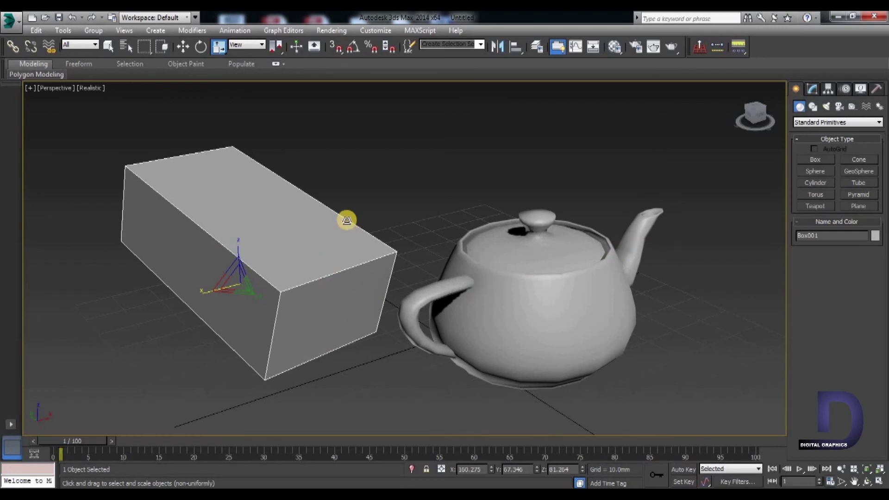
{"action": "right_click", "coordinate": [347, 220]}
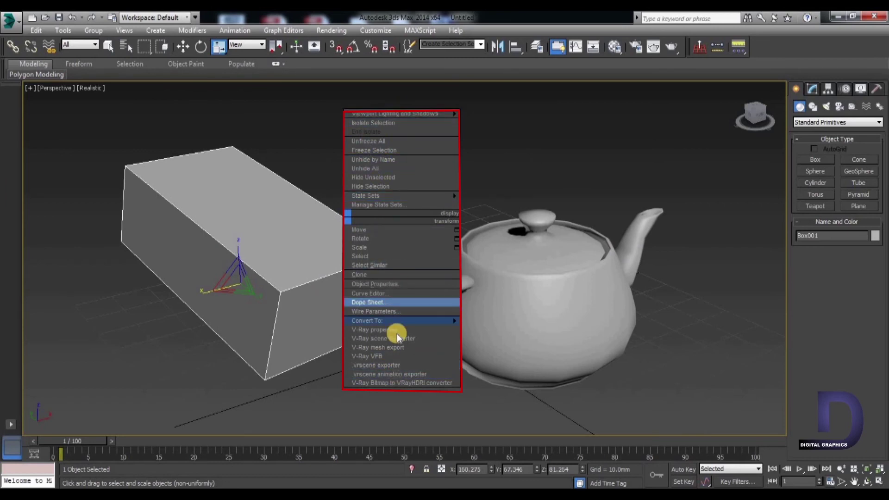
{"action": "left_click", "coordinate": [285, 258]}
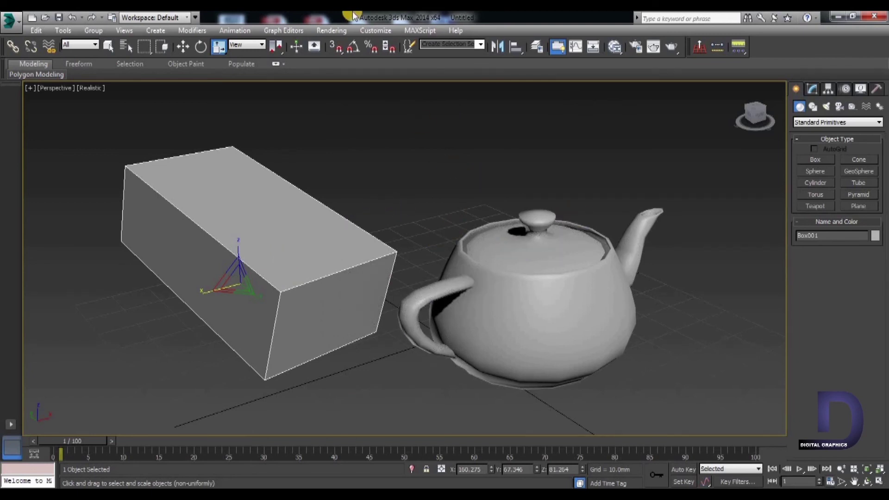
- Render the Perspective view of the box and teapot, then close the Rendered Frame Window
{"action": "left_click", "coordinate": [343, 30]}
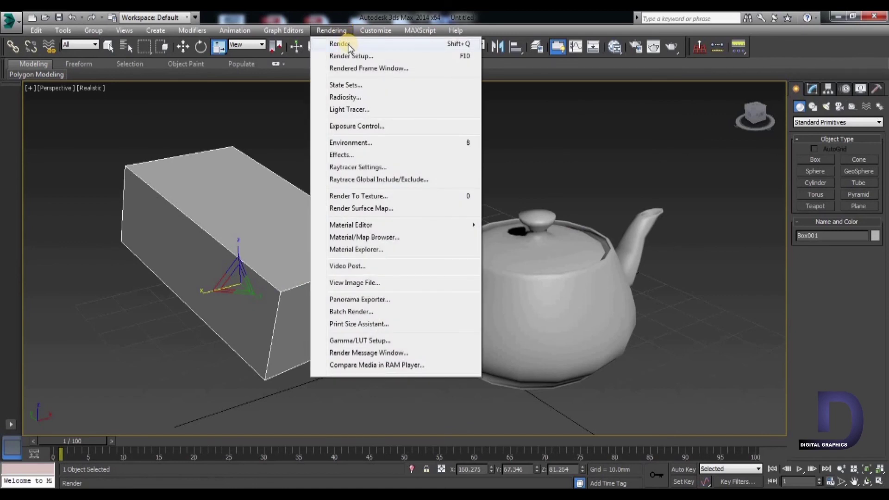
{"action": "left_click", "coordinate": [348, 45]}
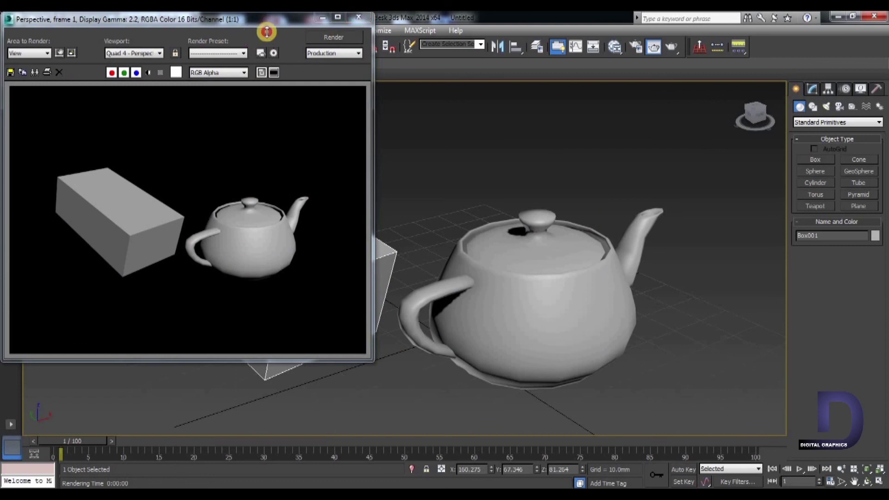
{"action": "left_click_drag", "start_coordinate": [262, 13], "coordinate": [262, 35]}
{"action": "left_click", "coordinate": [360, 40]}
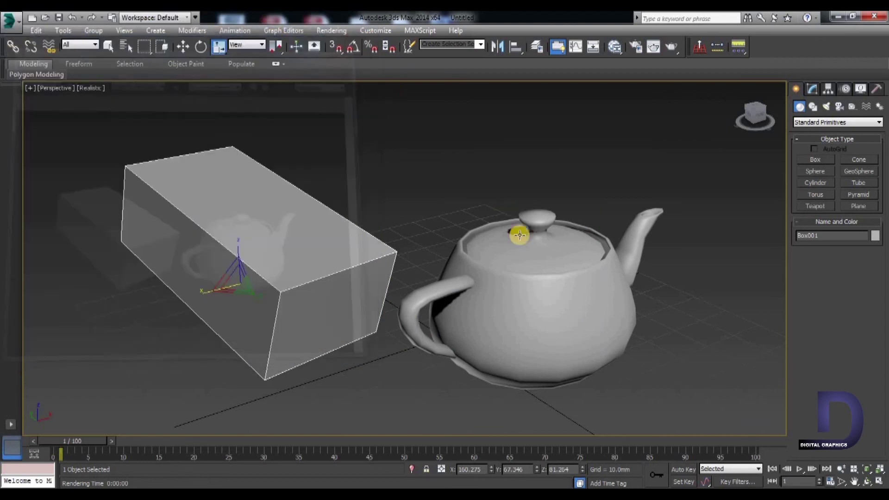